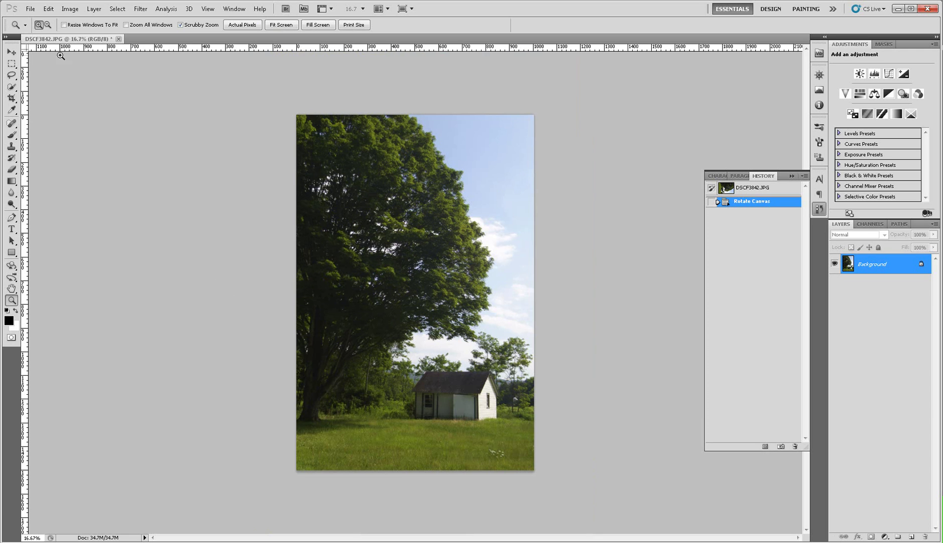
# Select the entire canvas and save the selection as a new channel.
pyautogui.click(117, 9)
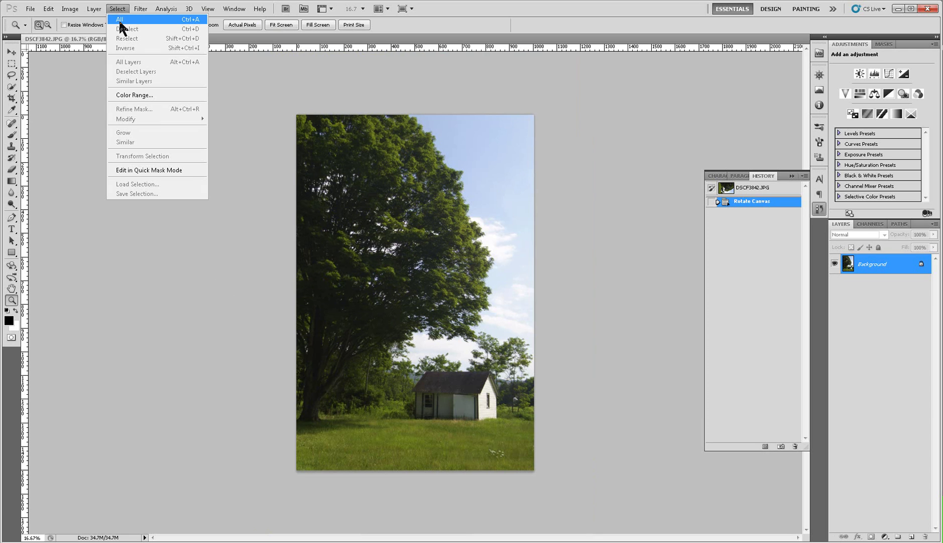
pyautogui.click(120, 20)
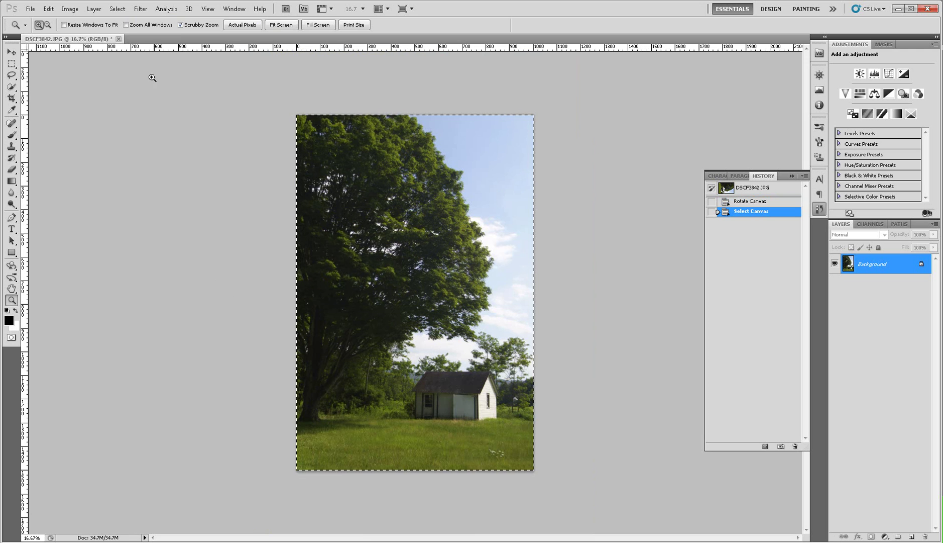
pyautogui.click(119, 9)
pyautogui.click(136, 194)
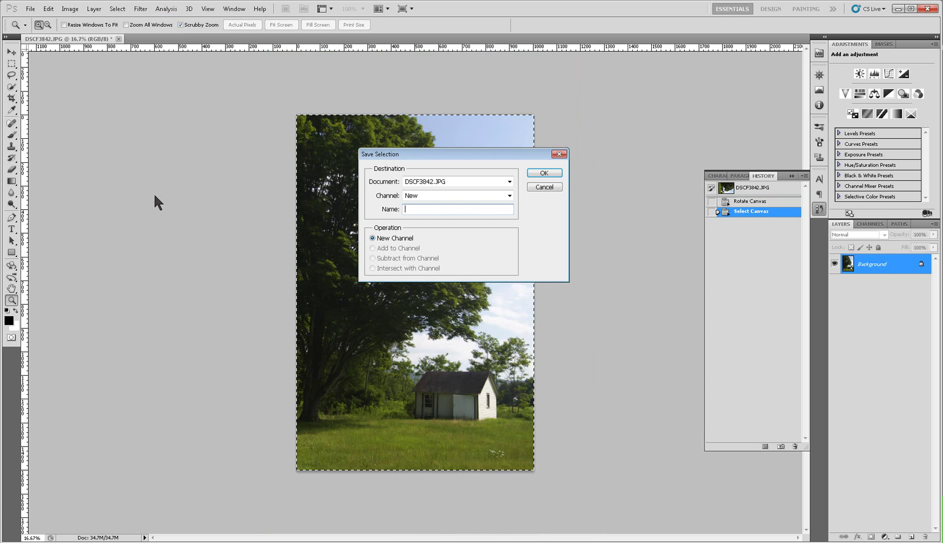
pyautogui.click(545, 174)
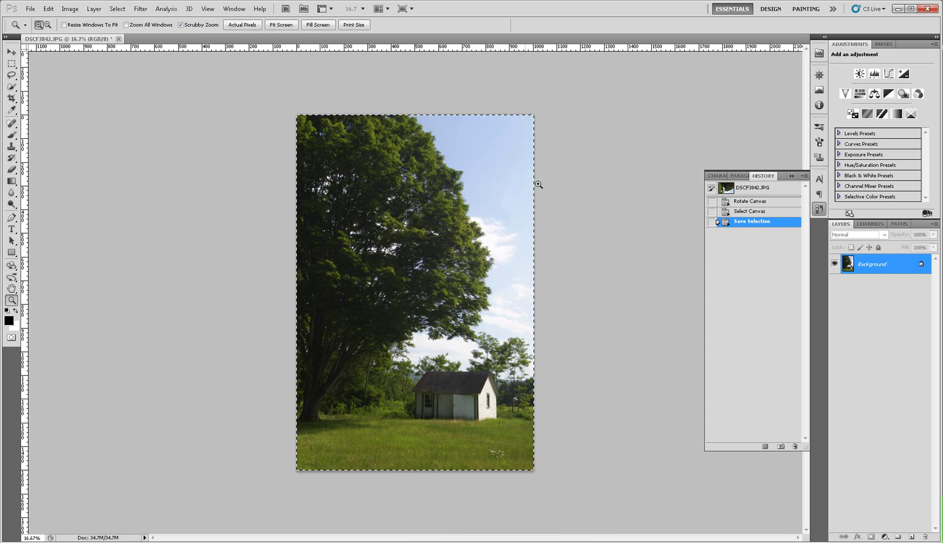
# Display and target the Alpha 1 channel, and draw a gradient mask covering the upper-right sky and fading into the tree.
pyautogui.click(866, 224)
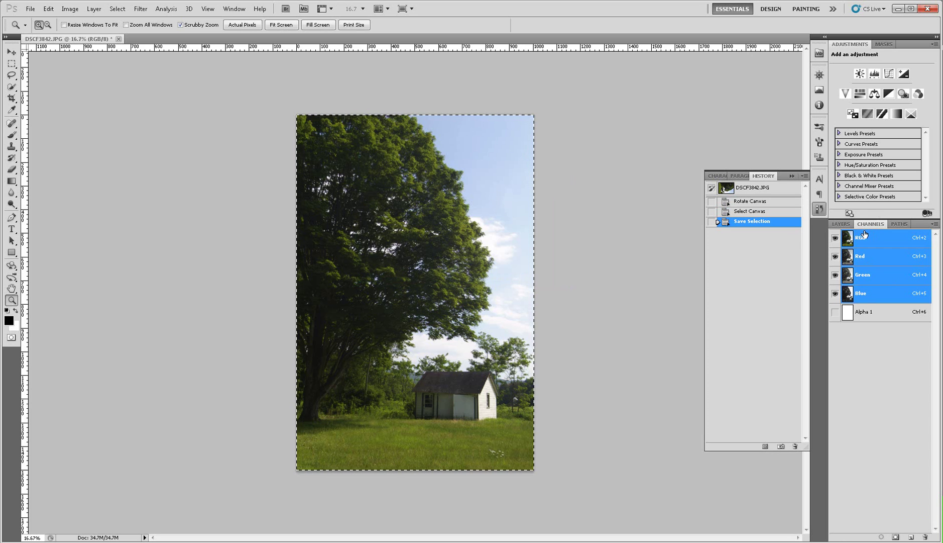
pyautogui.click(836, 312)
pyautogui.click(887, 316)
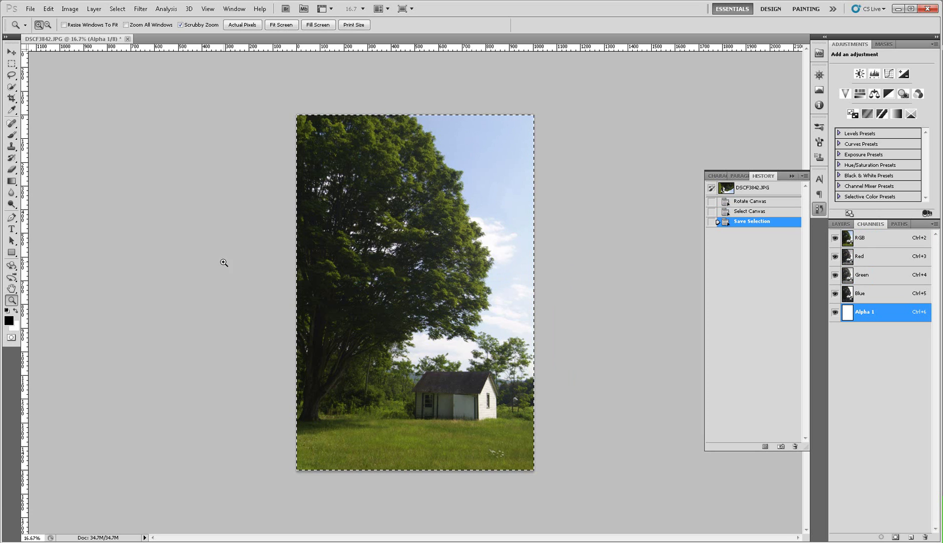
pyautogui.click(12, 182)
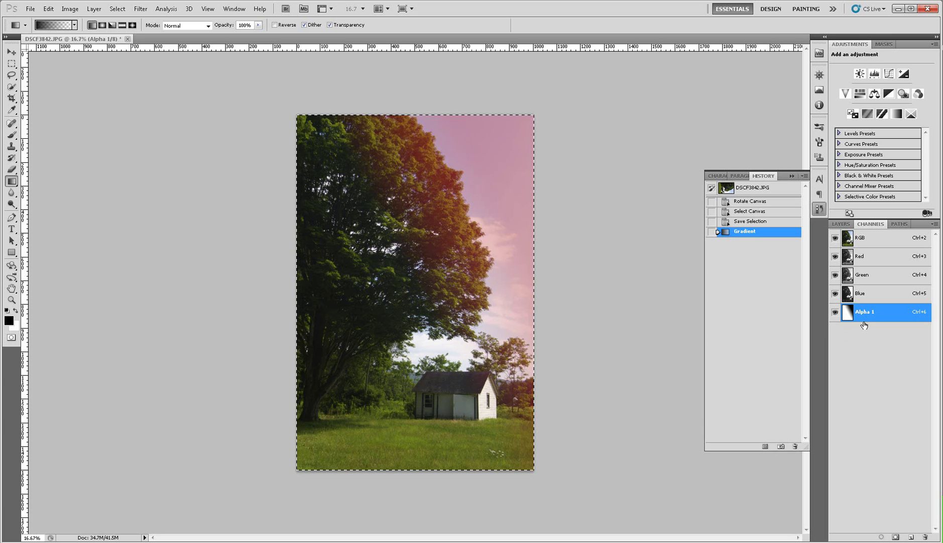
# Target the RGB composite, load Alpha 1 as an inverted new selection, and hide the Alpha 1 overlay.
pyautogui.click(868, 237)
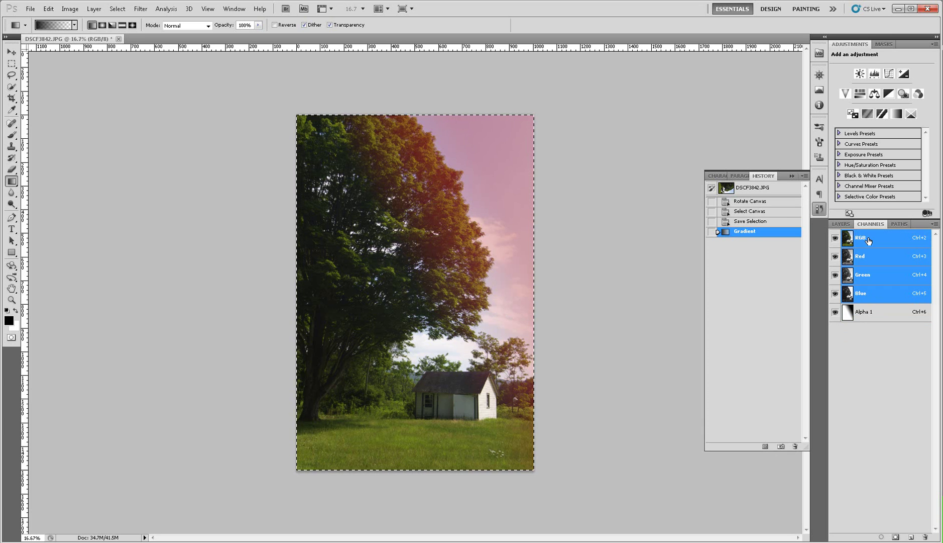
pyautogui.click(117, 8)
pyautogui.click(142, 185)
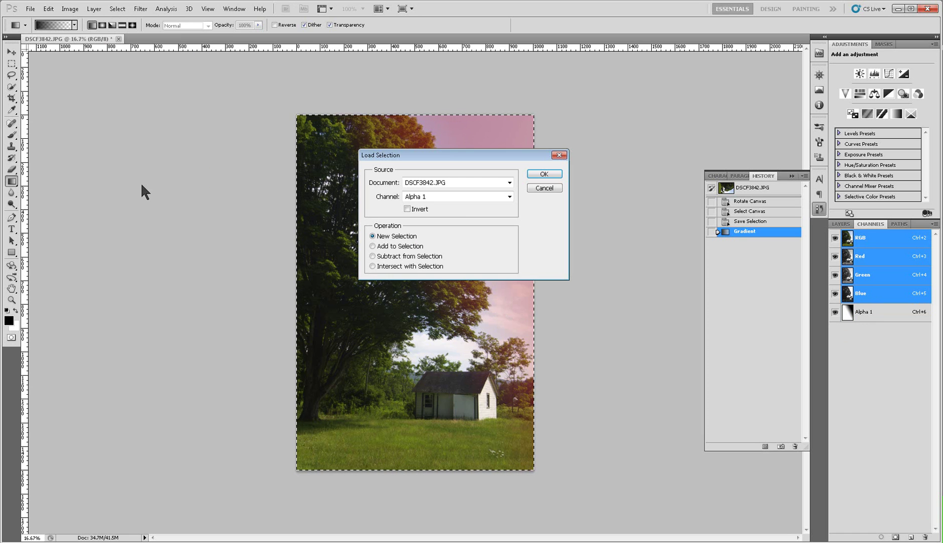
pyautogui.click(407, 208)
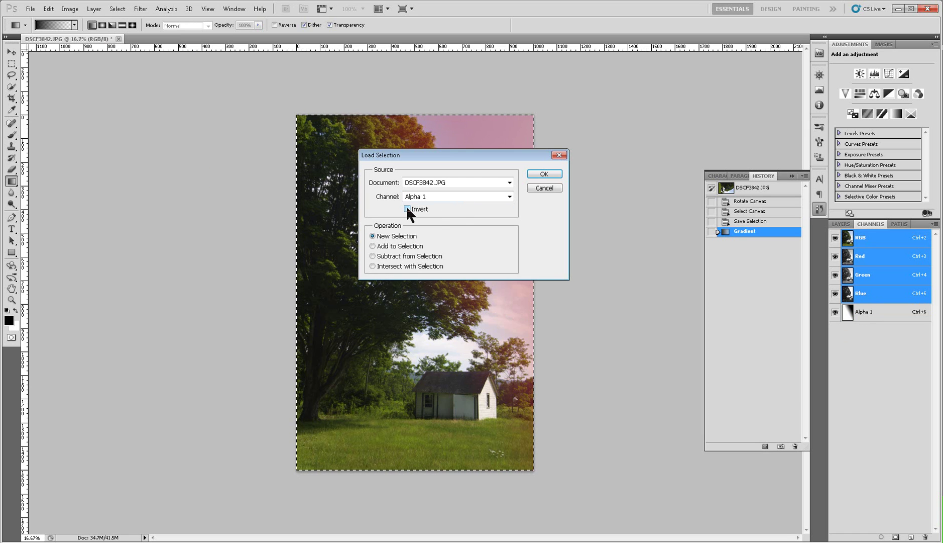
pyautogui.click(546, 174)
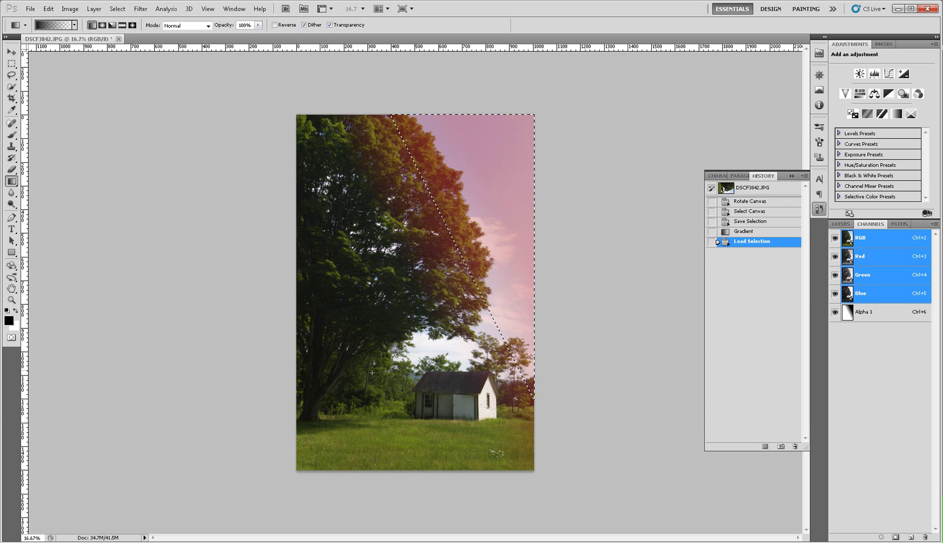
pyautogui.click(835, 312)
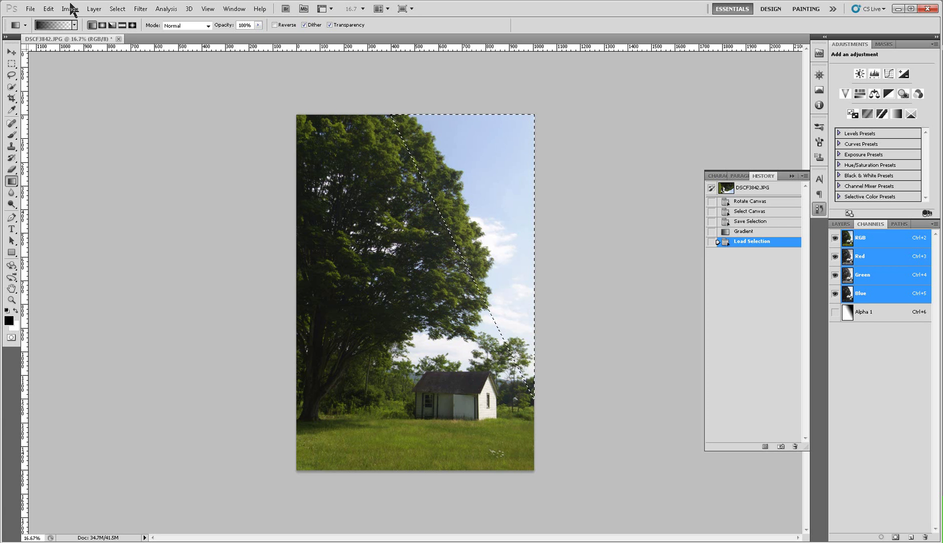
# Darken the selected sky area with Levels, setting the midtone input level to 0.38.
pyautogui.click(69, 9)
pyautogui.moveTo(92, 36)
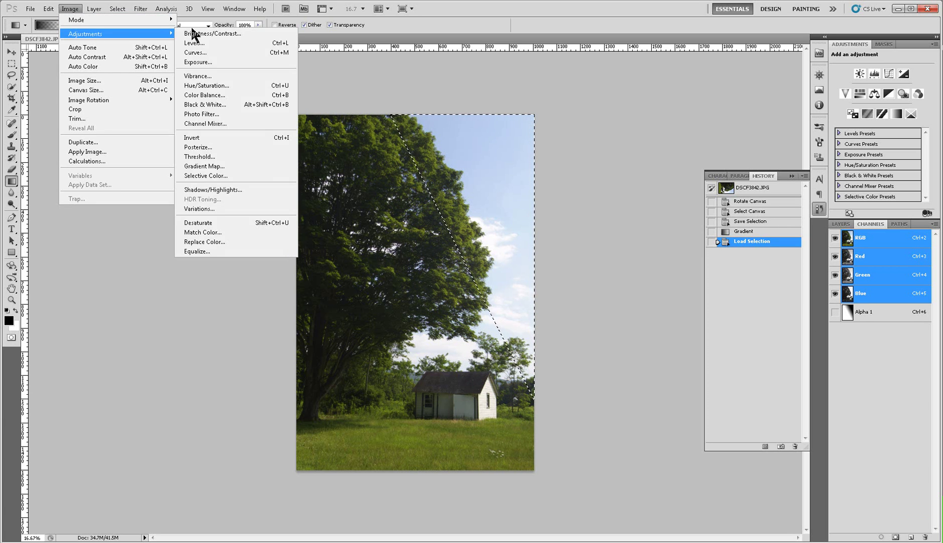
pyautogui.click(201, 42)
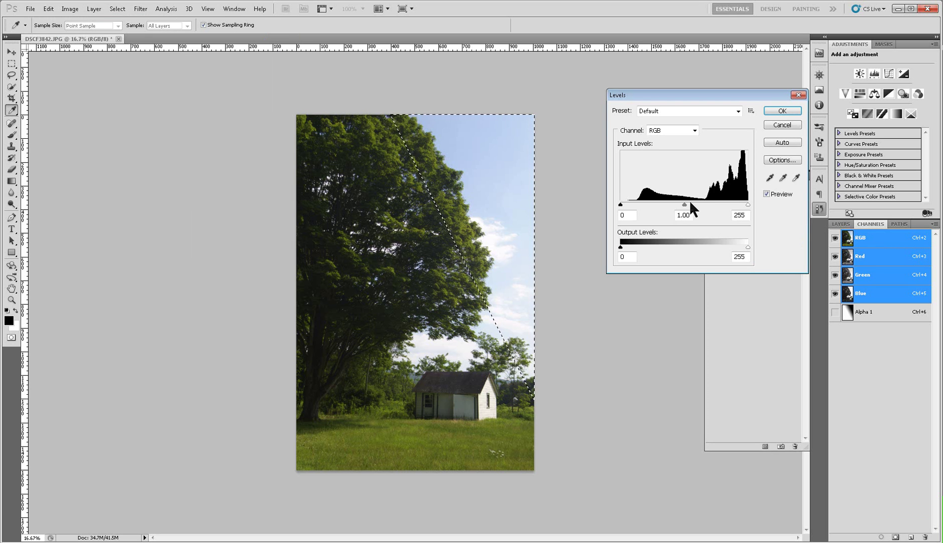
pyautogui.moveTo(686, 205); pyautogui.dragTo(698, 204)
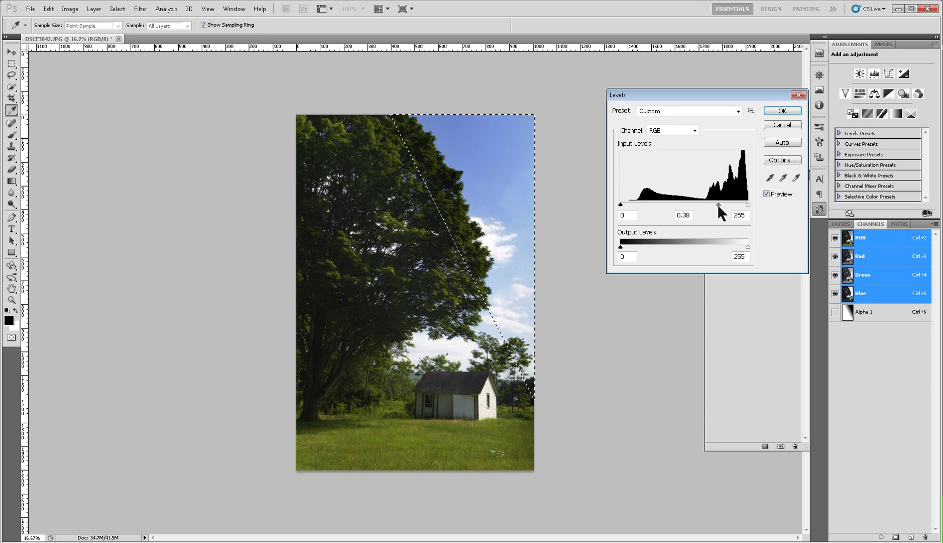
pyautogui.click(784, 110)
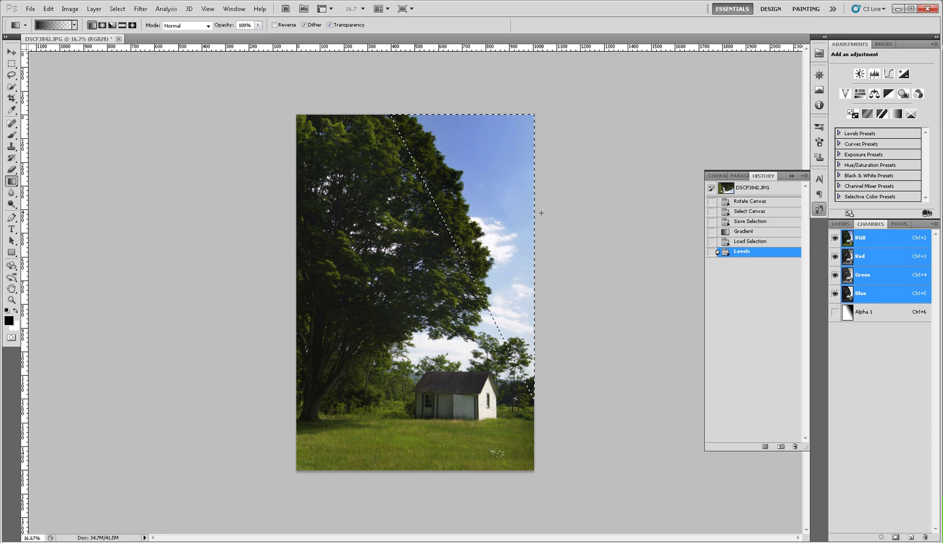
# Deselect the darkened sky area.
pyautogui.click(119, 9)
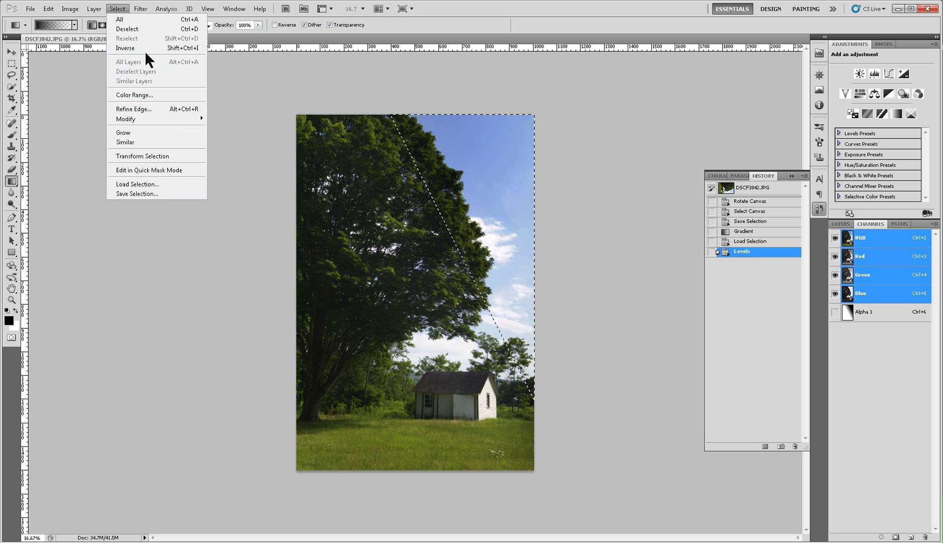
pyautogui.click(259, 69)
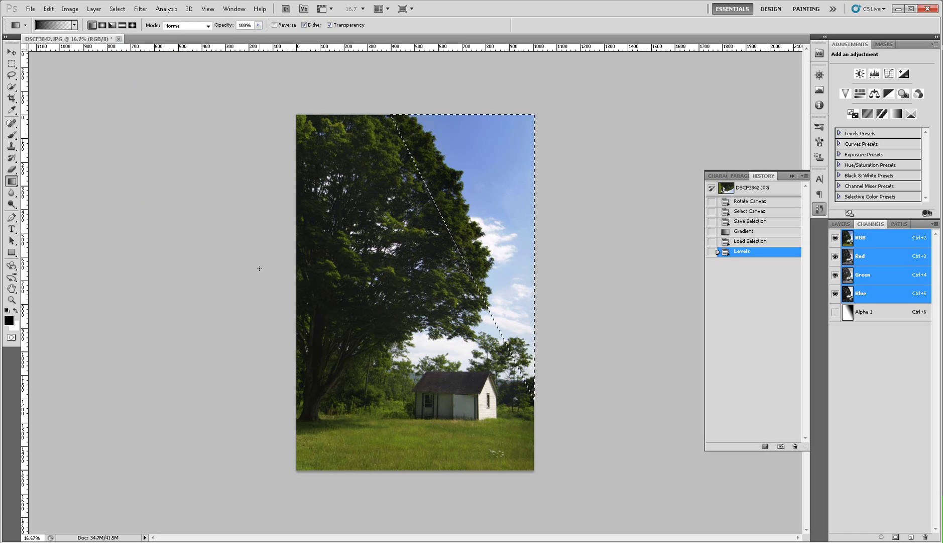
pyautogui.hotkey('ctrl', 'd')
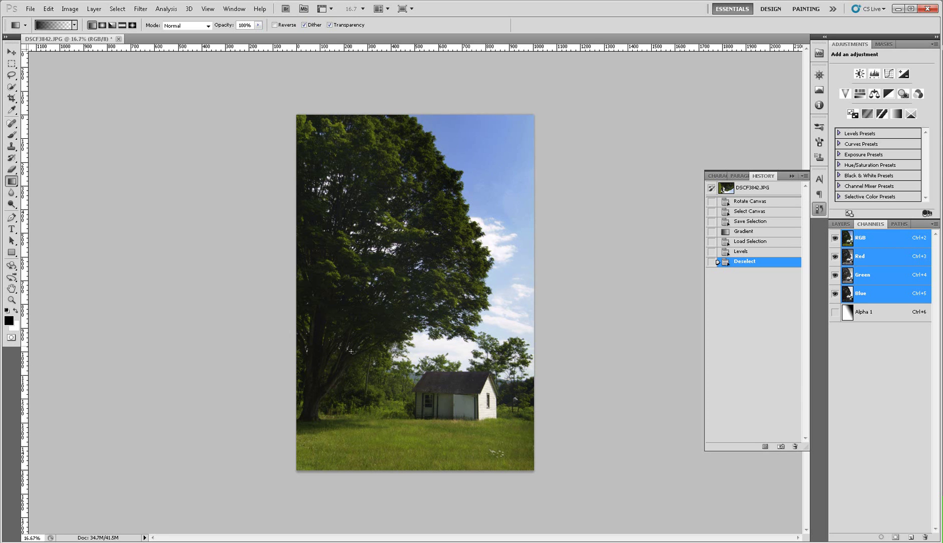
# Save a selection of the whole canvas as another new channel and move that channel above Alpha 1.
pyautogui.click(117, 10)
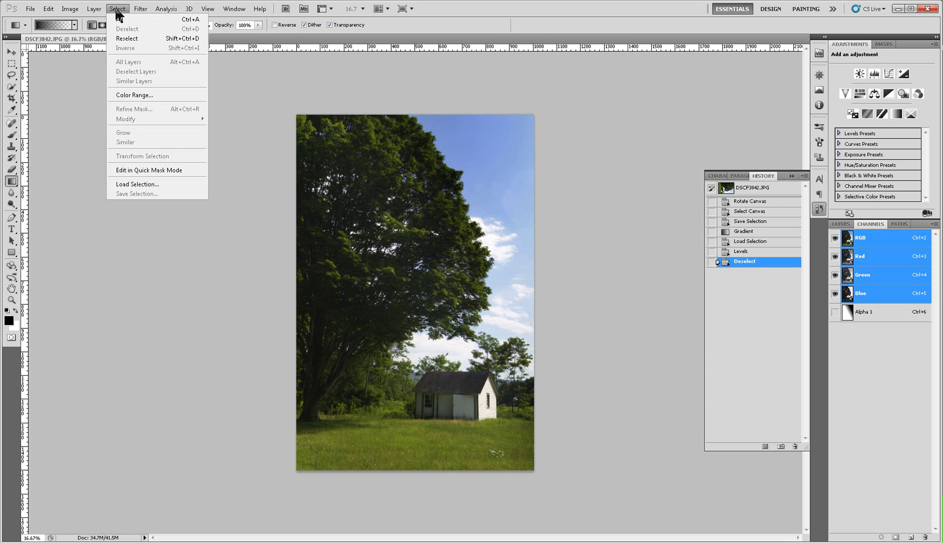
pyautogui.click(136, 19)
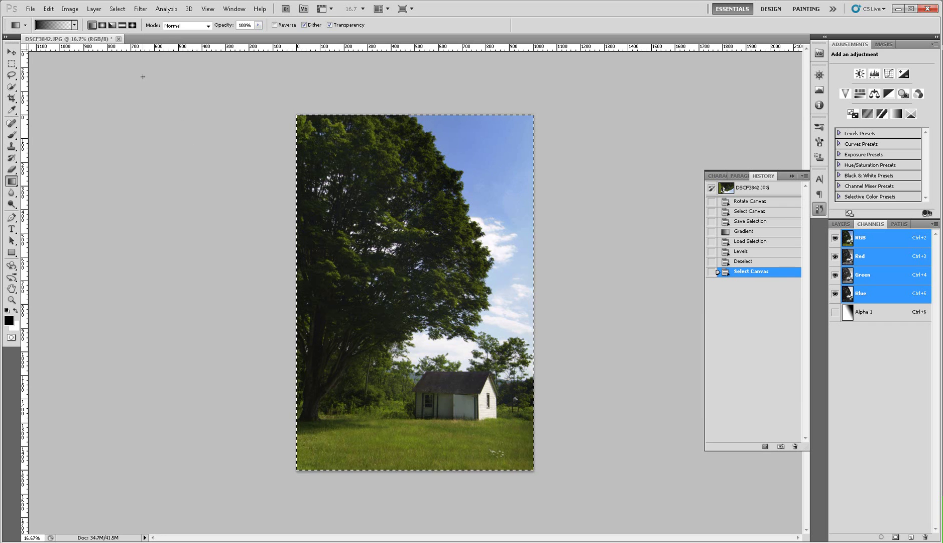
pyautogui.click(120, 9)
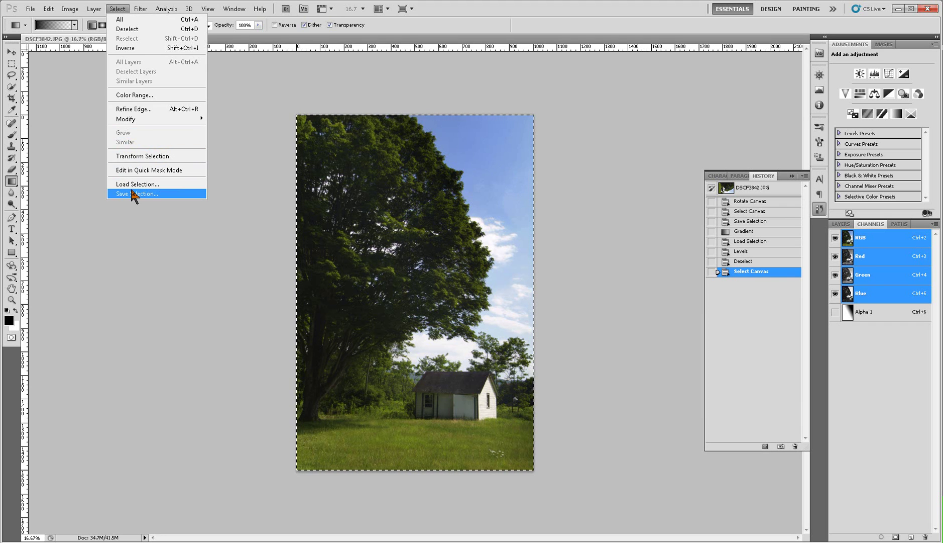
pyautogui.click(132, 193)
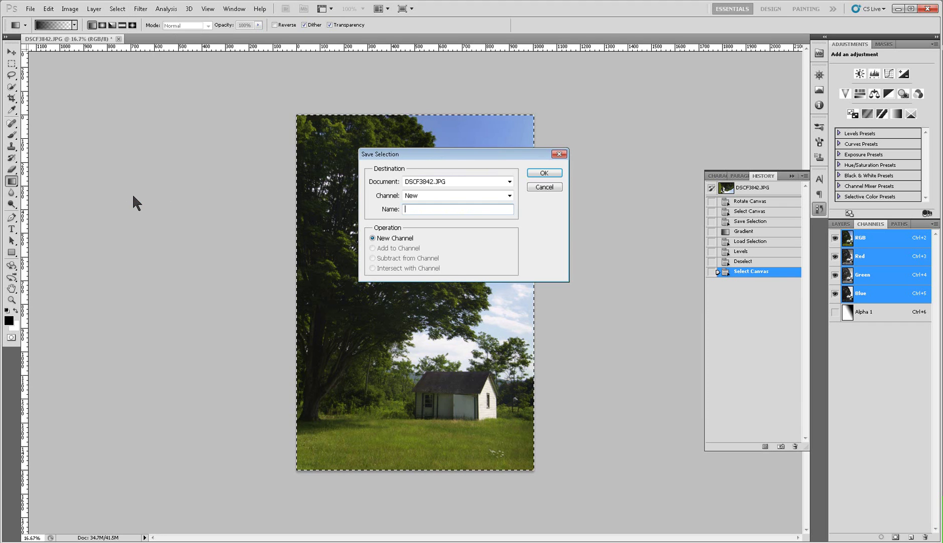
pyautogui.click(538, 172)
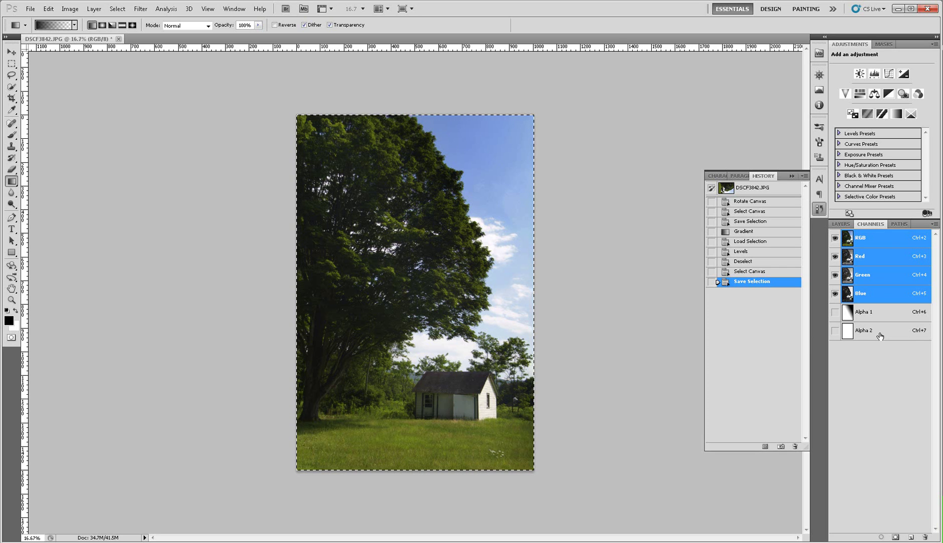
pyautogui.moveTo(881, 336); pyautogui.dragTo(877, 306)
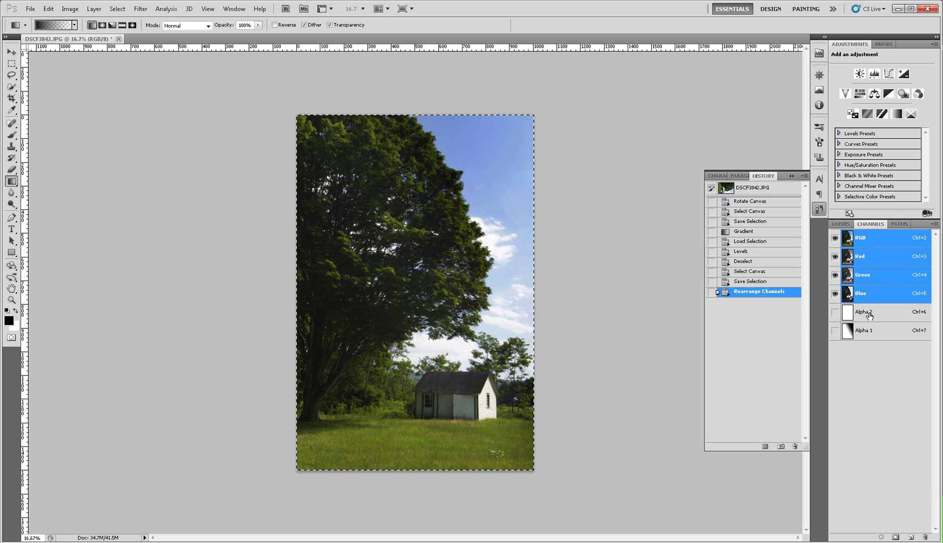
# Display and target the Alpha 2 channel, and draw a gradient mask over the tree's left side fading toward the sky.
pyautogui.click(836, 311)
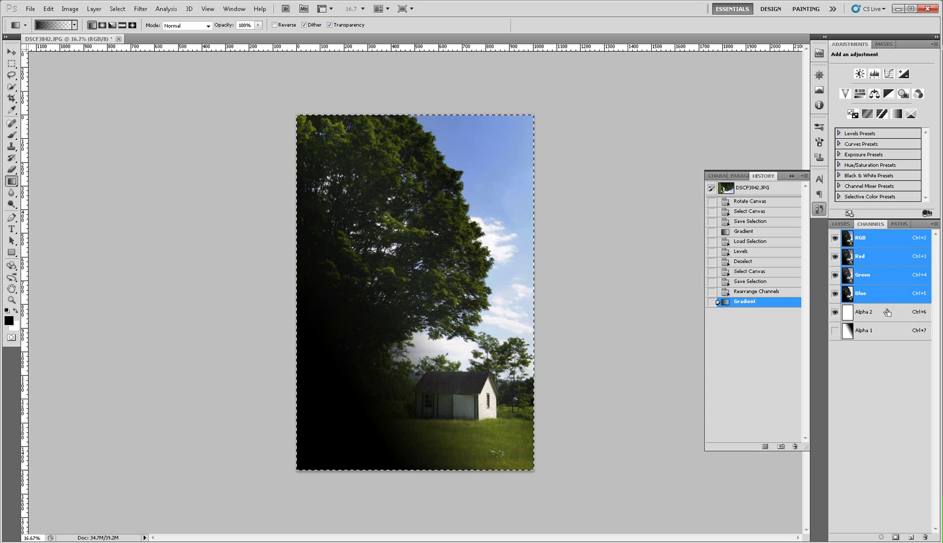
pyautogui.hotkey('ctrl', 'z')
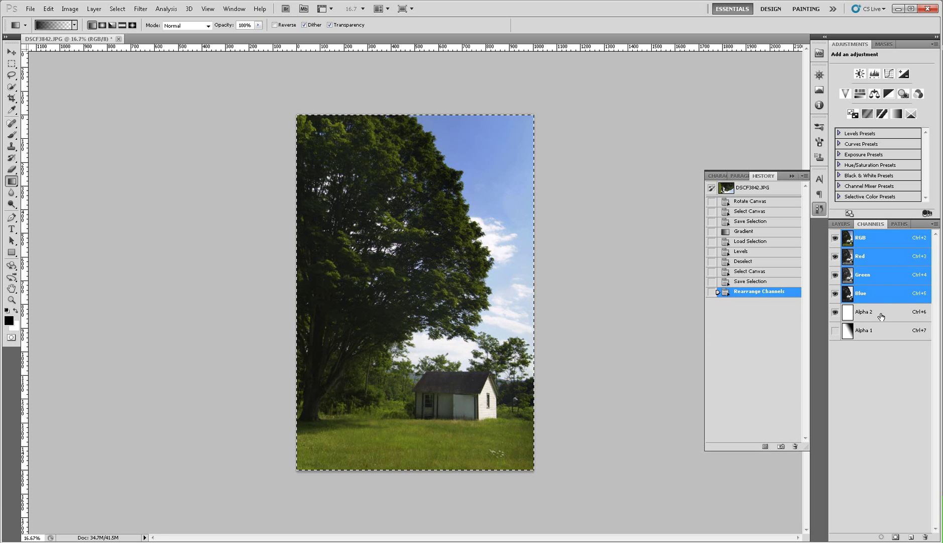
pyautogui.click(882, 315)
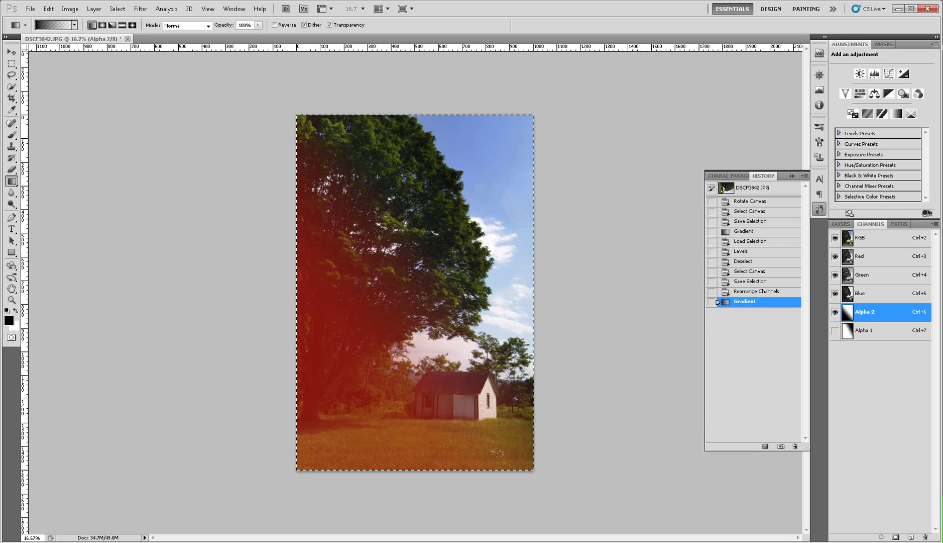
pyautogui.hotkey('ctrl', 'z')
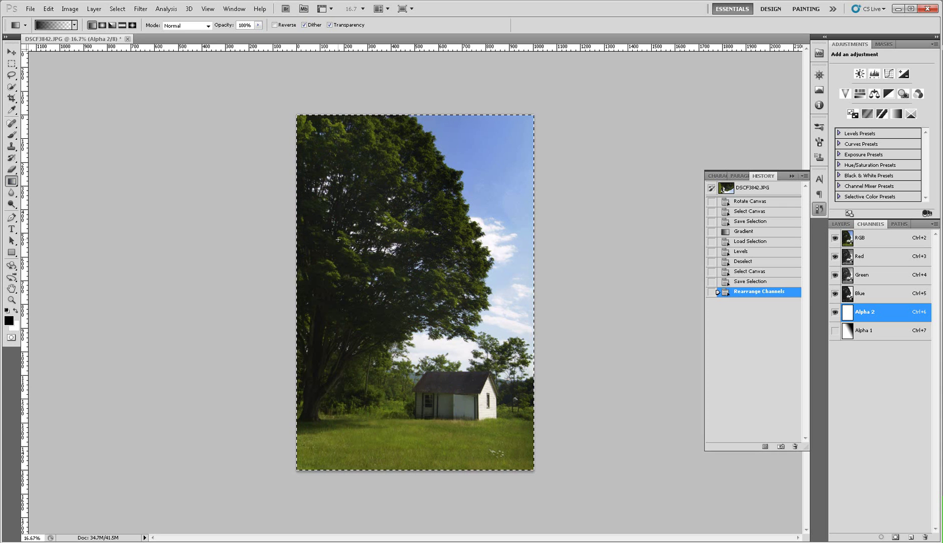
pyautogui.moveTo(328, 242); pyautogui.dragTo(424, 203)
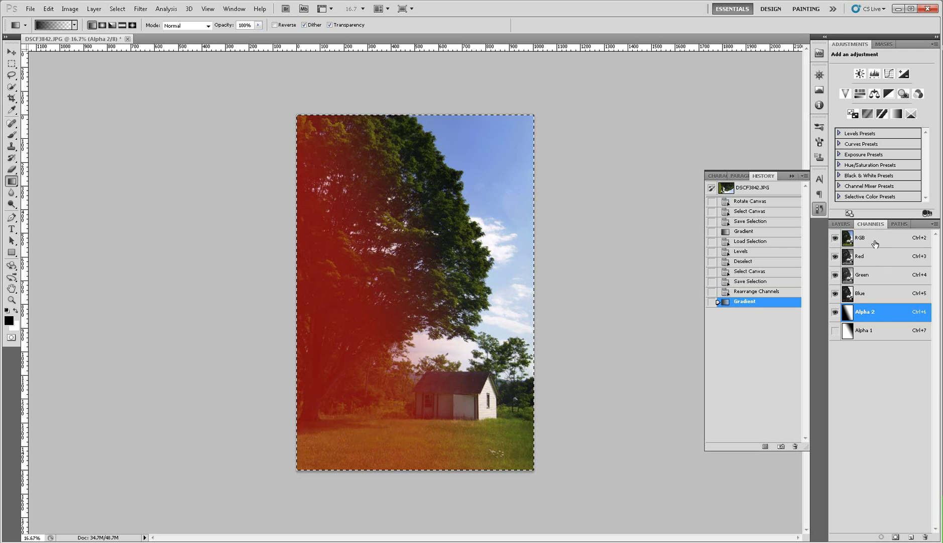
# Target the RGB composite, load Alpha 2 as an inverted new selection, and hide the Alpha 2 overlay.
pyautogui.hotkey('ctrl', '2')
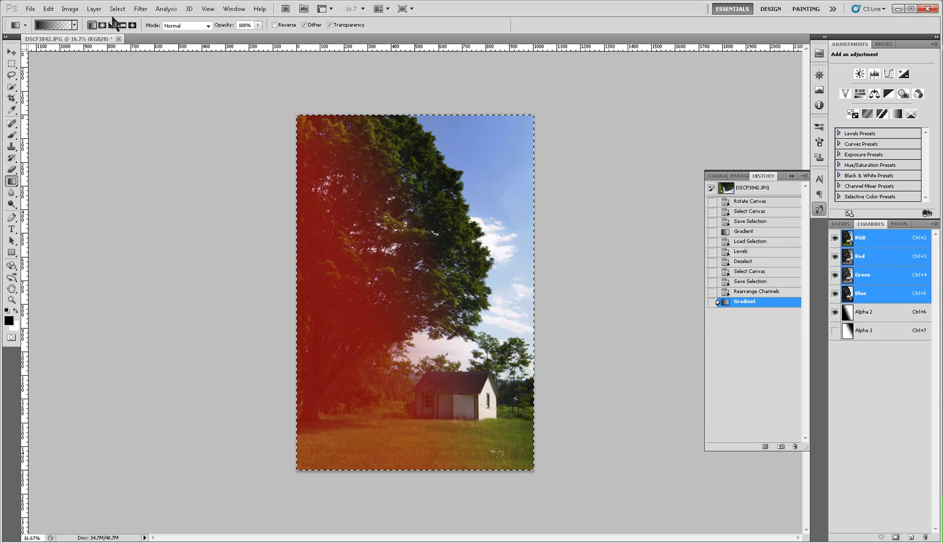
pyautogui.click(118, 9)
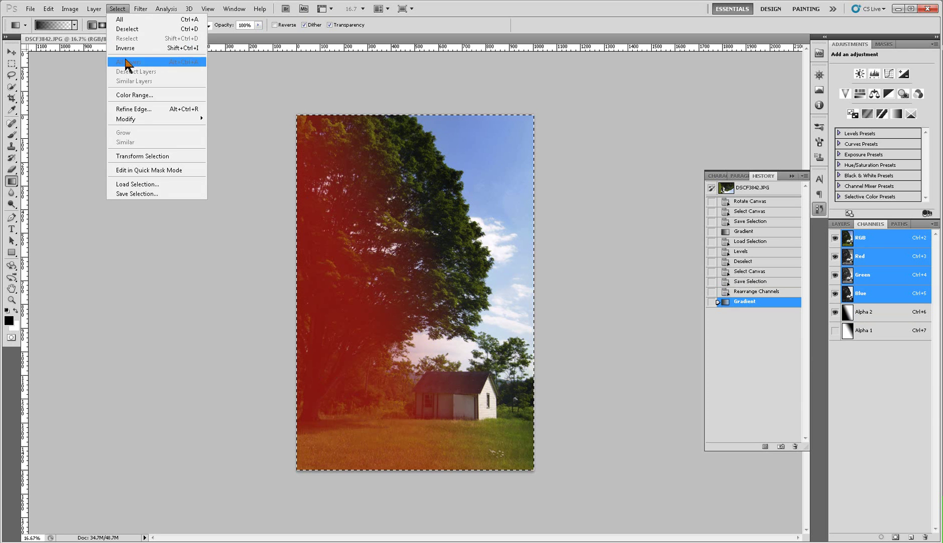
pyautogui.click(147, 184)
pyautogui.click(406, 208)
pyautogui.click(545, 174)
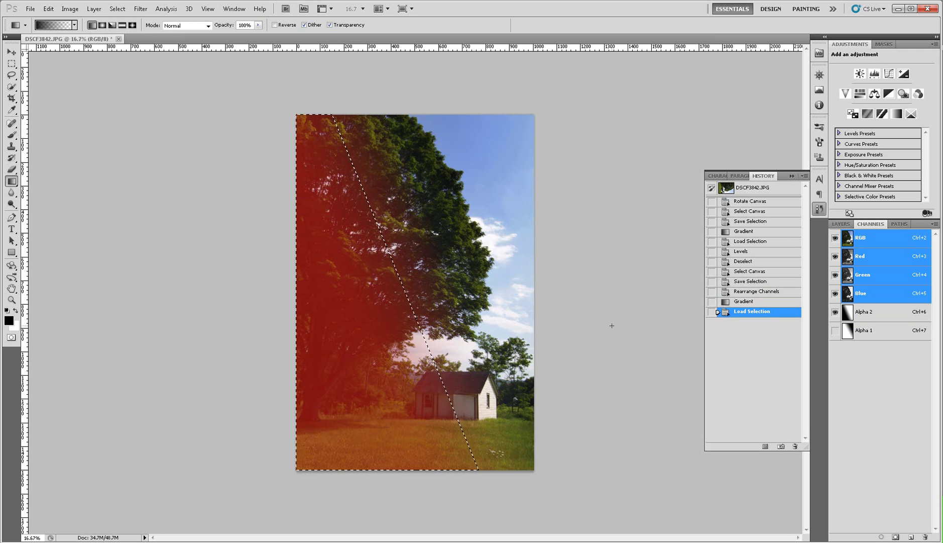
pyautogui.click(835, 312)
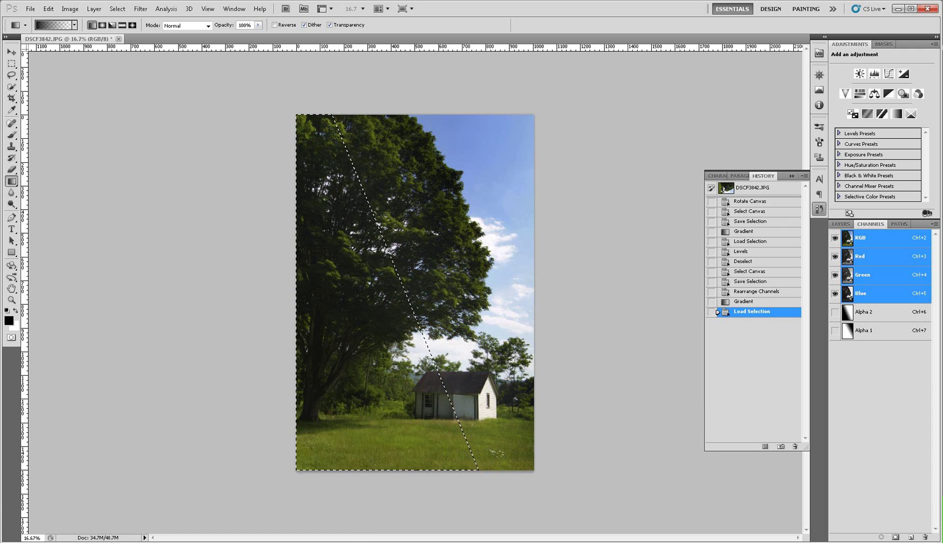
# Brighten the selected tree side with Levels by setting the midtone input to 1.08, and clear the selection.
pyautogui.click(79, 9)
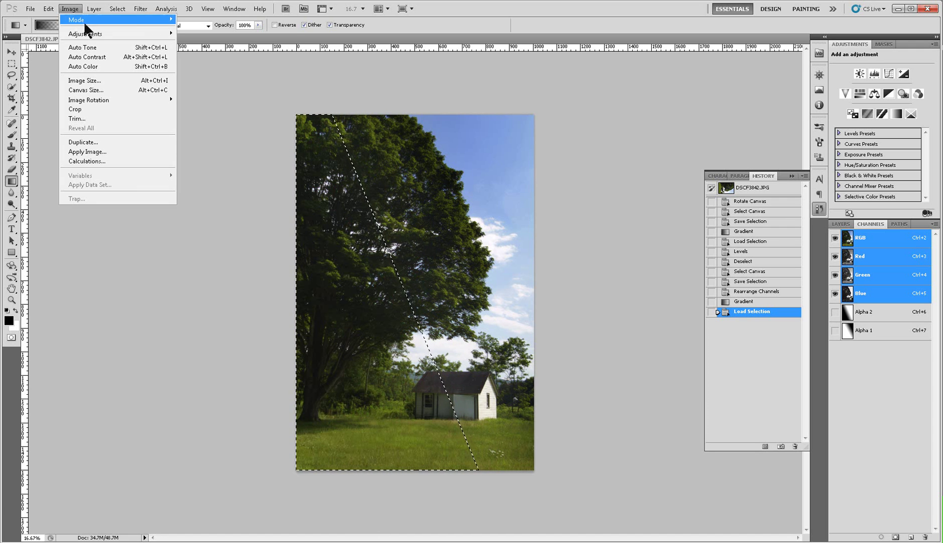
pyautogui.moveTo(141, 35)
pyautogui.click(194, 43)
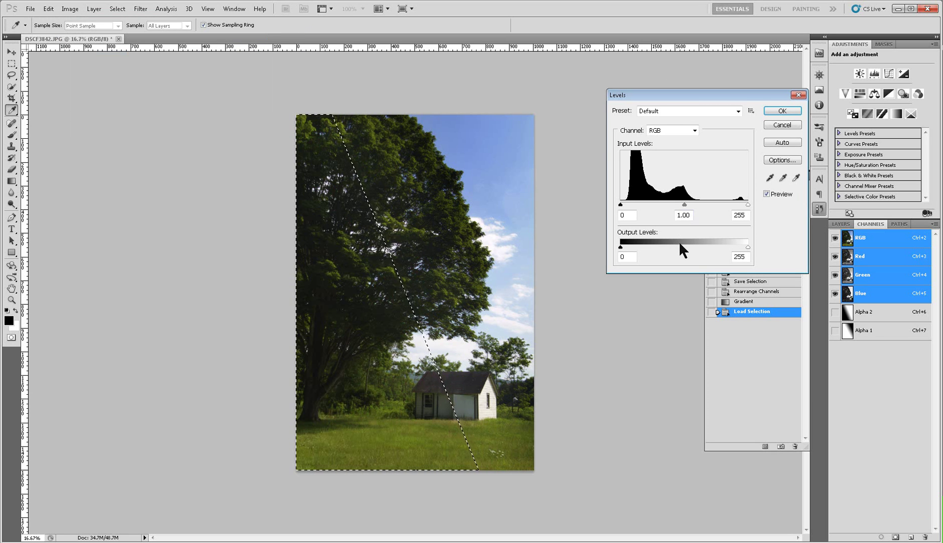
pyautogui.moveTo(686, 205); pyautogui.dragTo(681, 203)
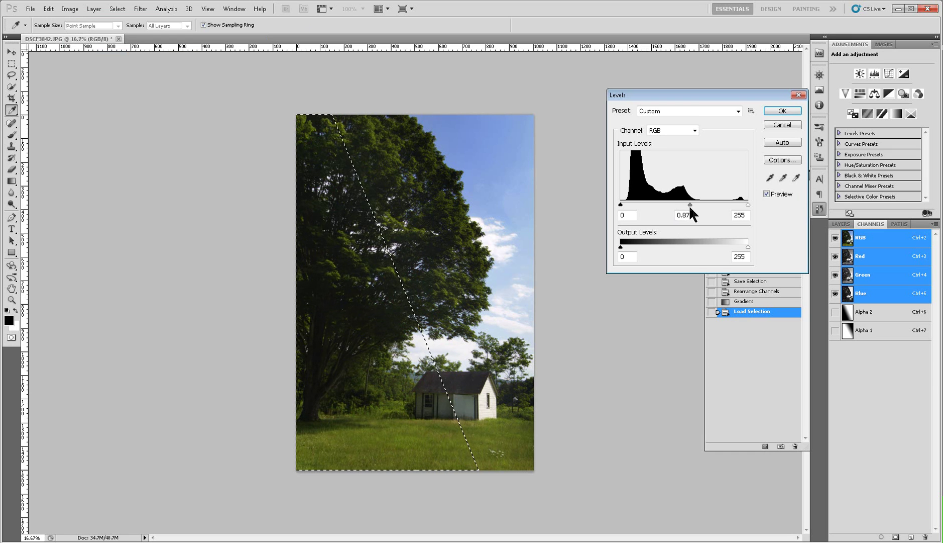
pyautogui.write('1')
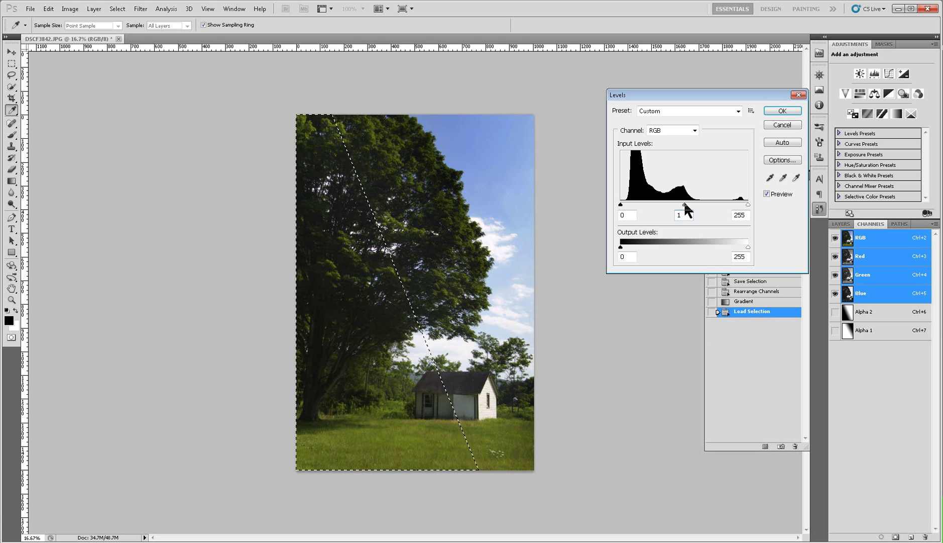
pyautogui.click(685, 204)
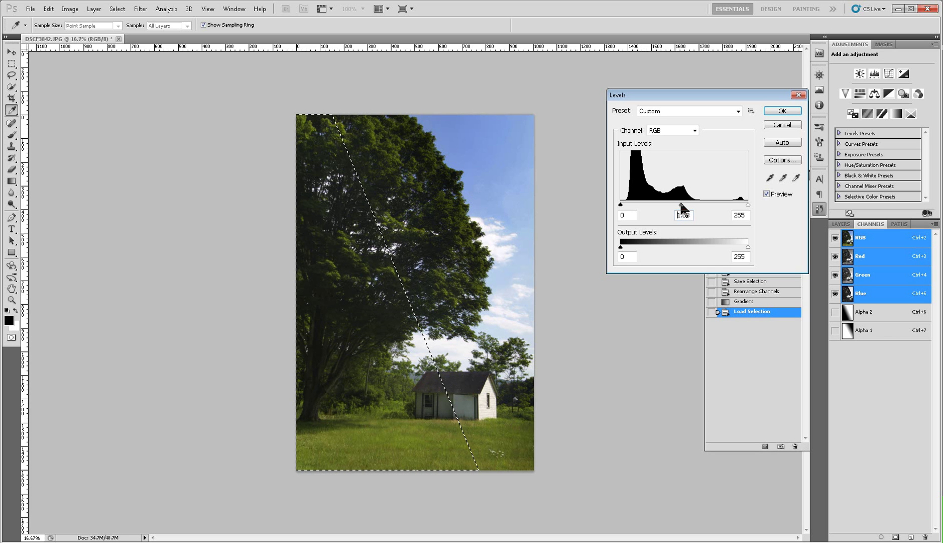
pyautogui.moveTo(682, 206); pyautogui.dragTo(681, 206)
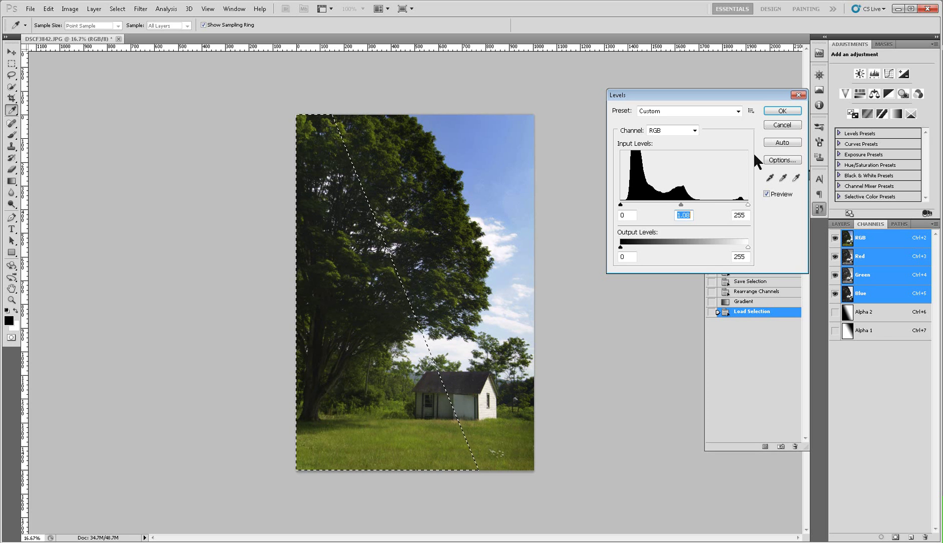
pyautogui.click(782, 112)
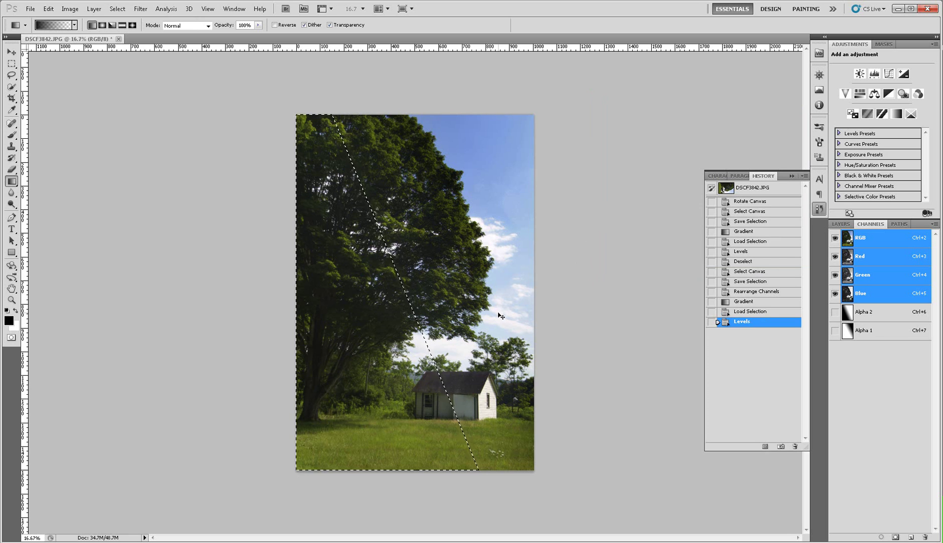
pyautogui.hotkey('ctrl', 'd')
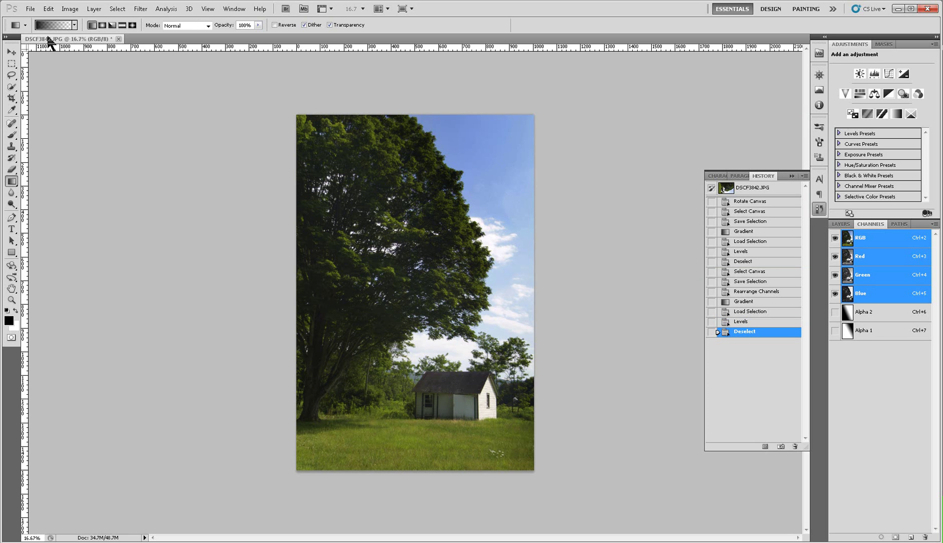
# Save a selection of the whole canvas as a third new channel and move that channel above Alpha 2.
pyautogui.click(117, 10)
pyautogui.click(145, 18)
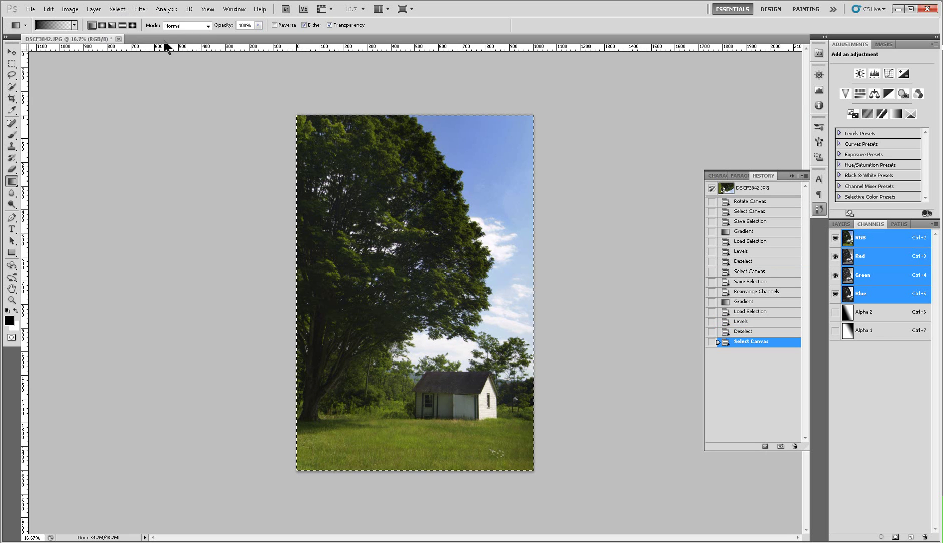
pyautogui.click(117, 9)
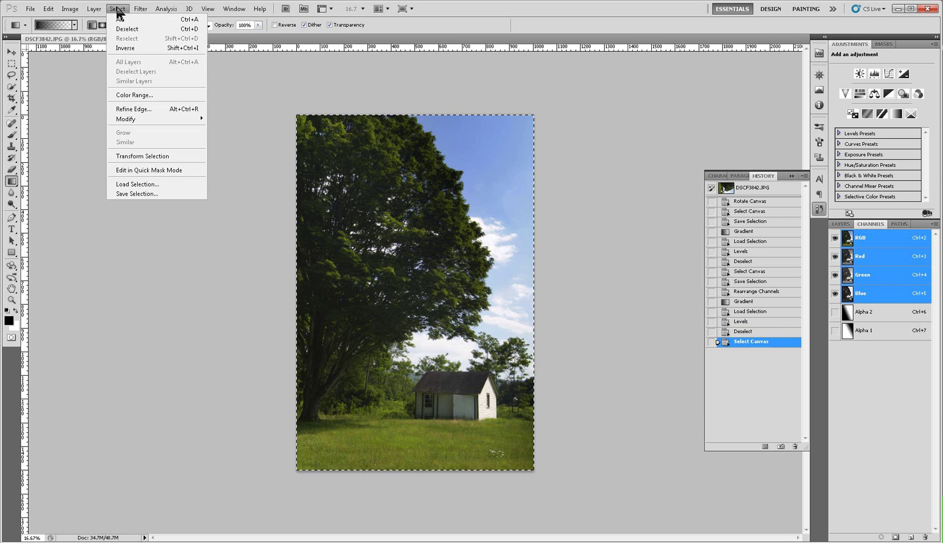
pyautogui.click(157, 193)
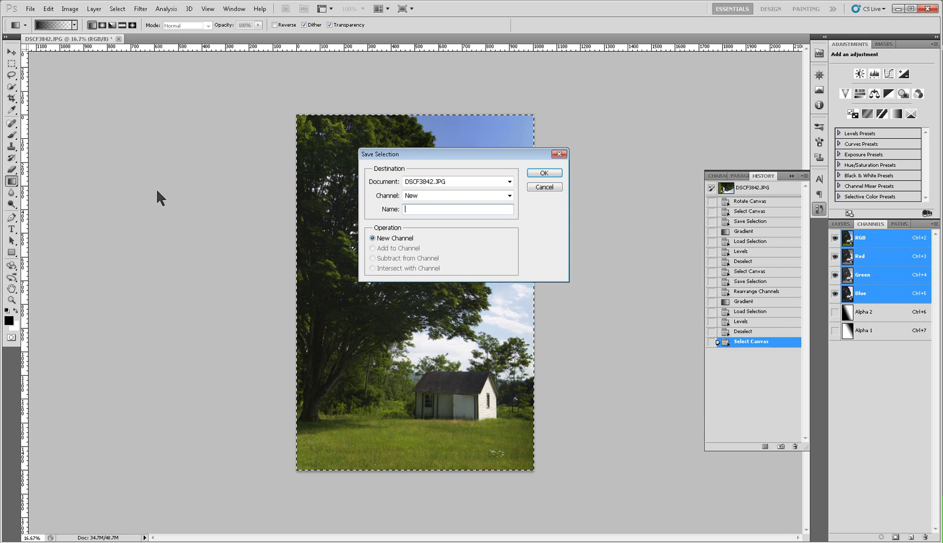
pyautogui.click(548, 172)
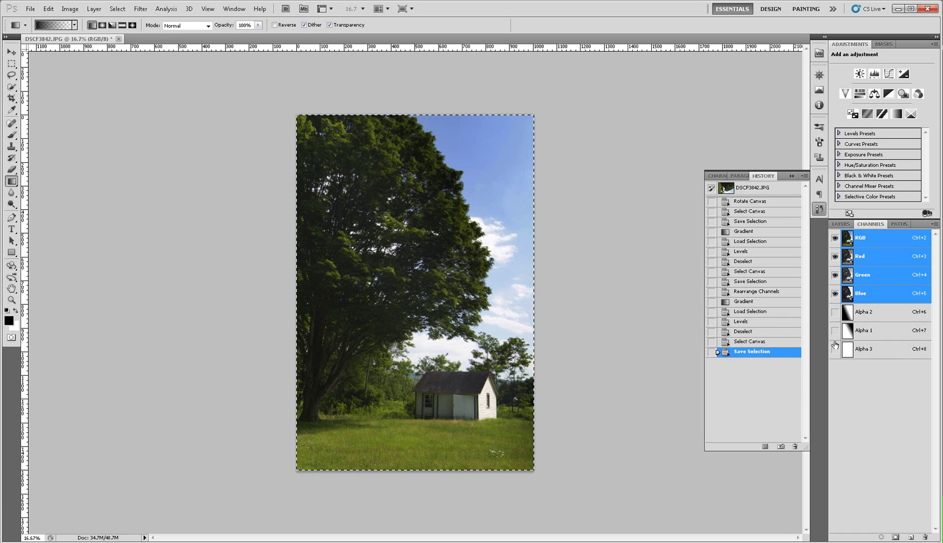
pyautogui.moveTo(879, 355); pyautogui.dragTo(879, 307)
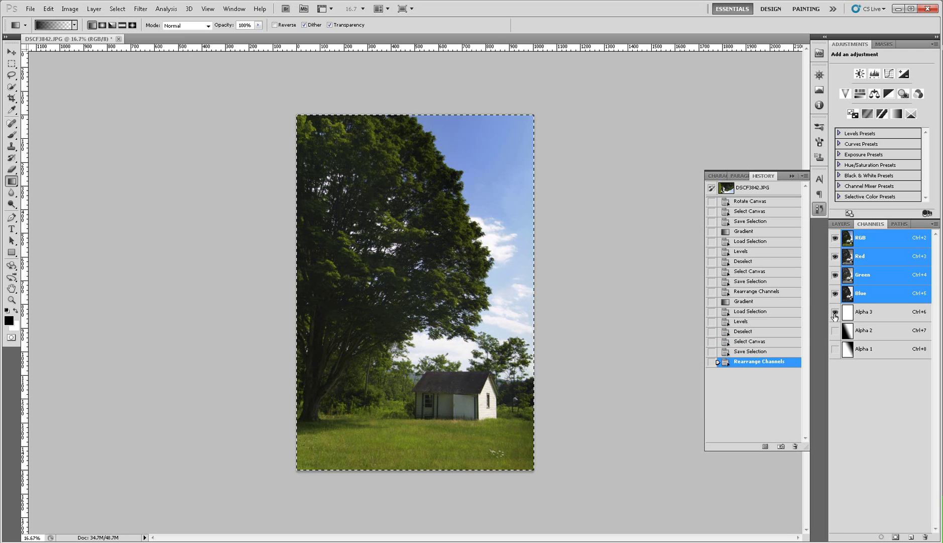
# Target the Alpha 3 channel with the photo displayed, and draw a vertical gradient mask over the grass fading upward toward the house.
pyautogui.click(869, 315)
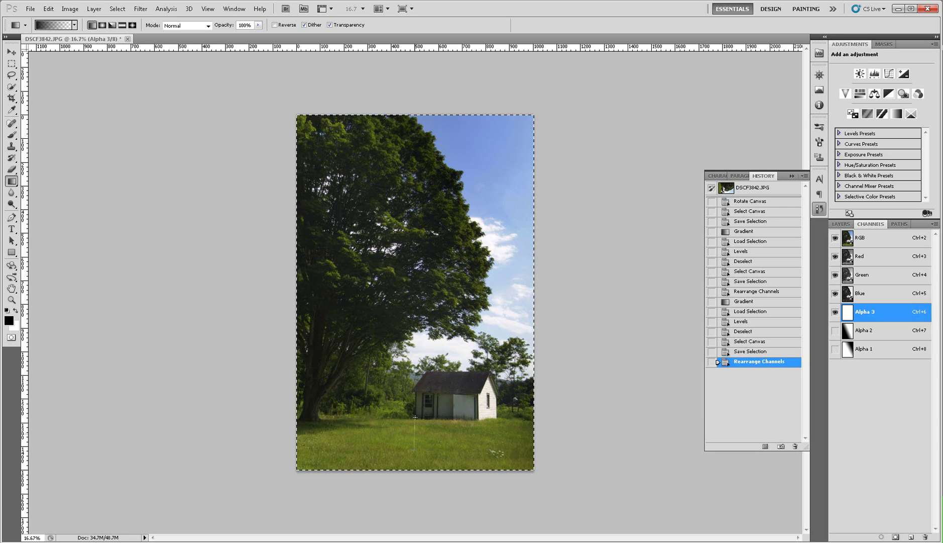
pyautogui.moveTo(414, 450); pyautogui.dragTo(414, 381)
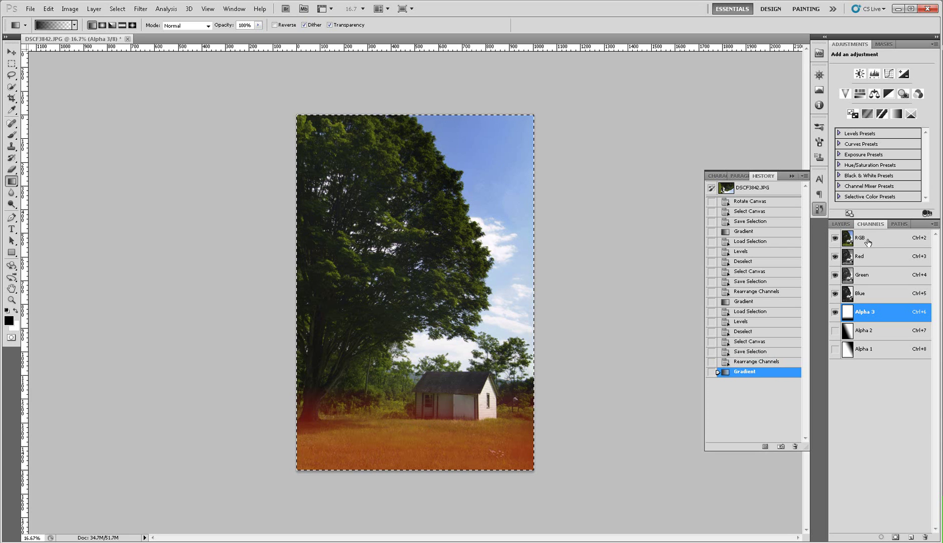
# Target the RGB composite, load Alpha 3 as an inverted new selection, and hide the Alpha 3 overlay.
pyautogui.hotkey('ctrl', '2')
pyautogui.click(117, 9)
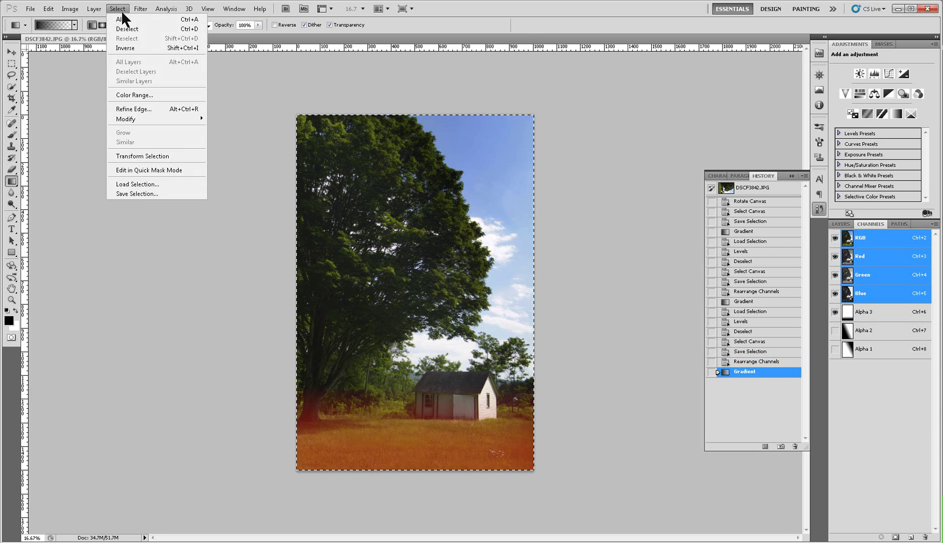
pyautogui.click(150, 184)
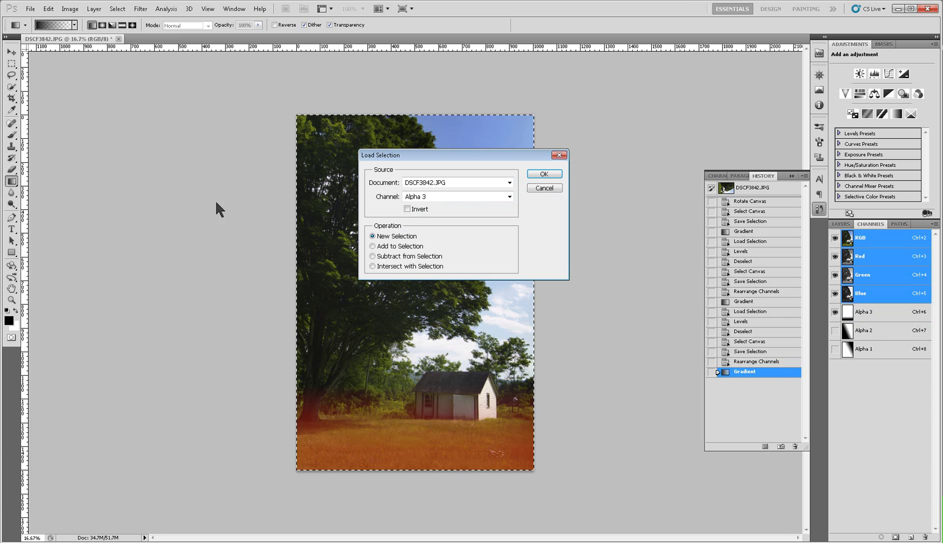
pyautogui.click(408, 208)
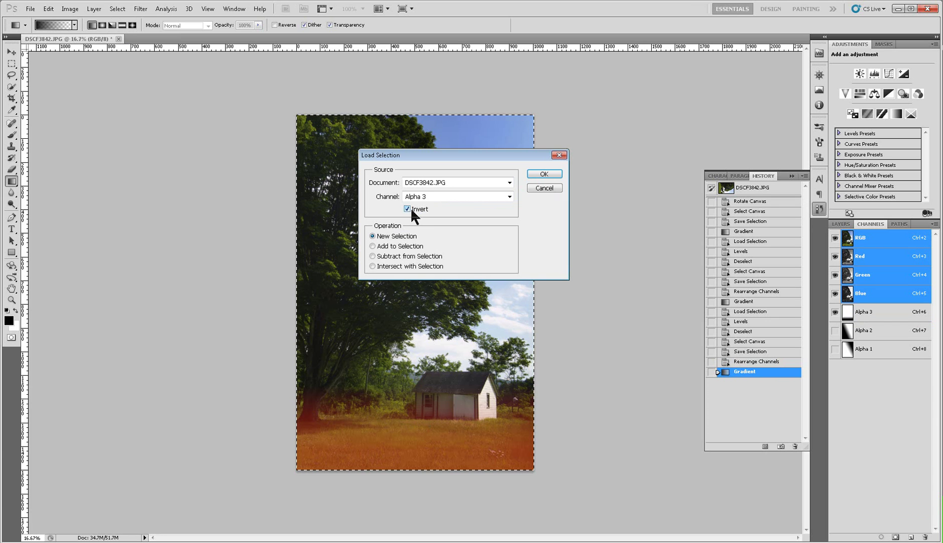
pyautogui.click(545, 174)
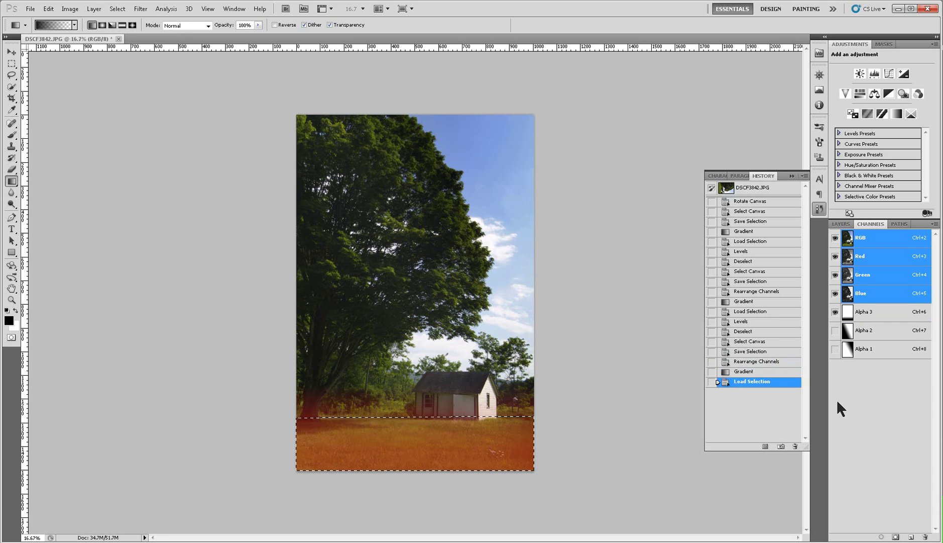
pyautogui.click(834, 312)
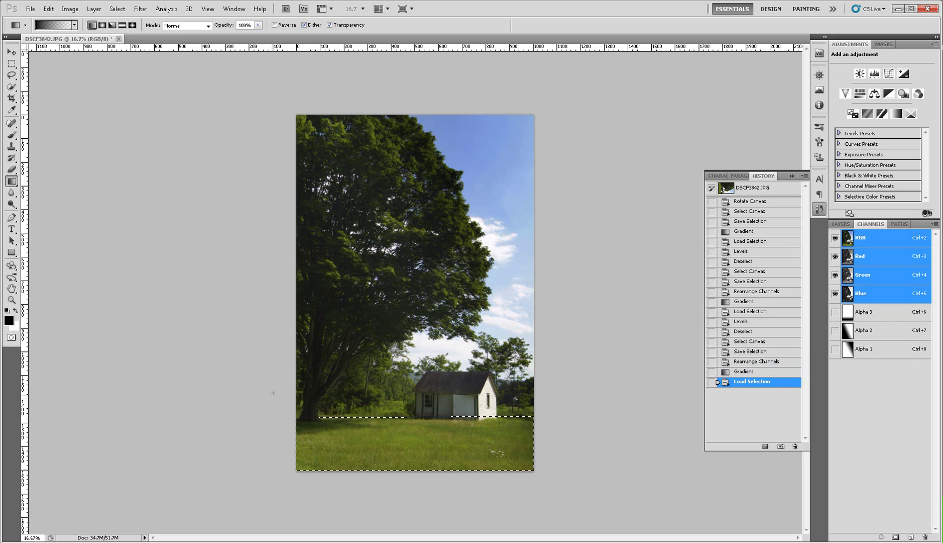
# Darken the selected grass with Levels by setting the midtone input to 0.75, and clear the selection.
pyautogui.click(70, 9)
pyautogui.moveTo(87, 34)
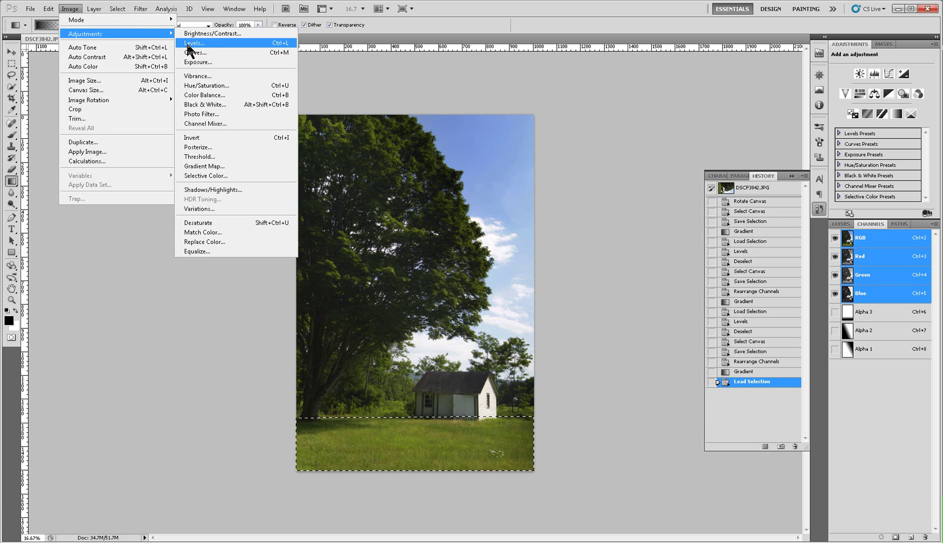
pyautogui.click(187, 44)
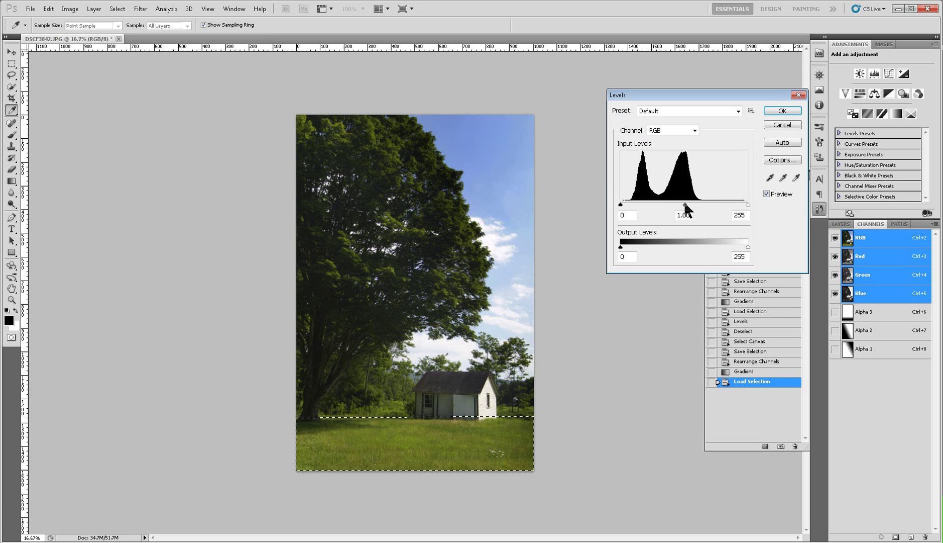
pyautogui.moveTo(685, 204); pyautogui.dragTo(692, 205)
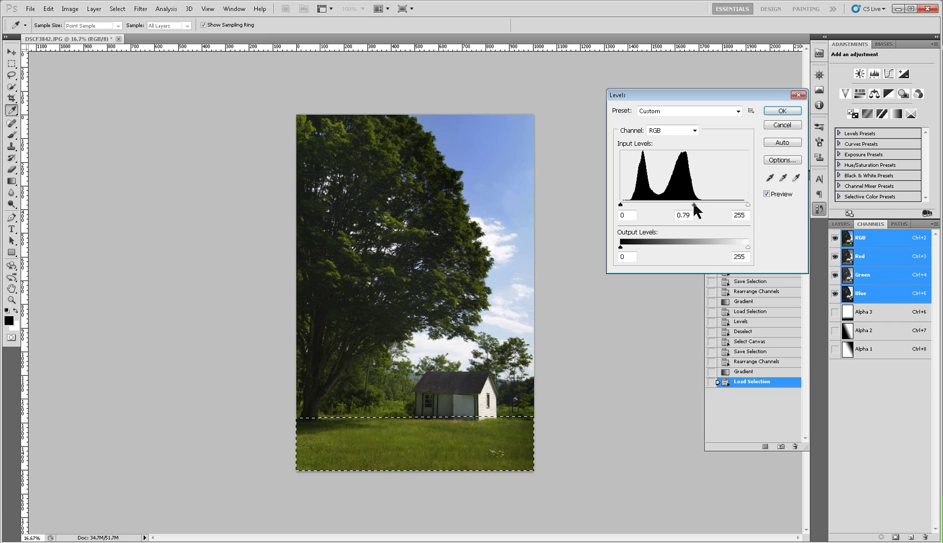
pyautogui.click(697, 205)
pyautogui.click(780, 111)
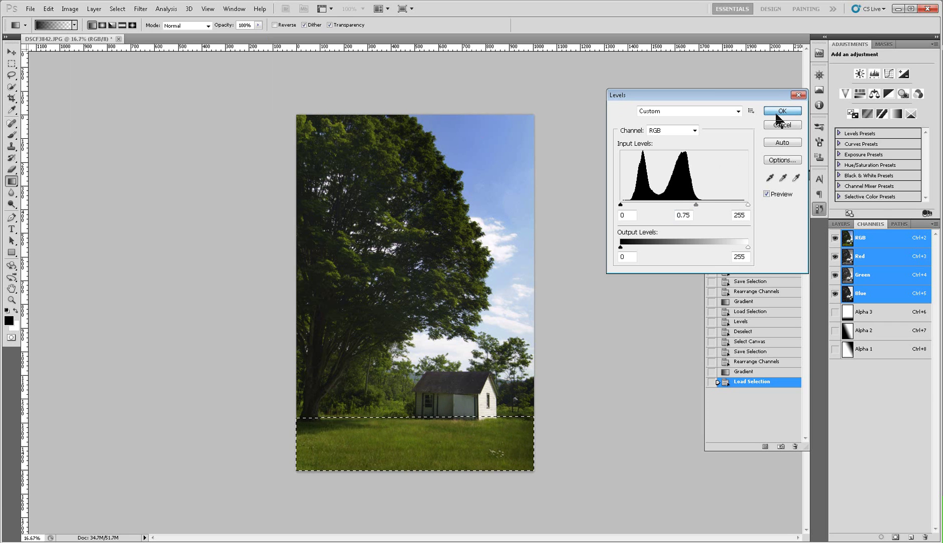
pyautogui.press('g')
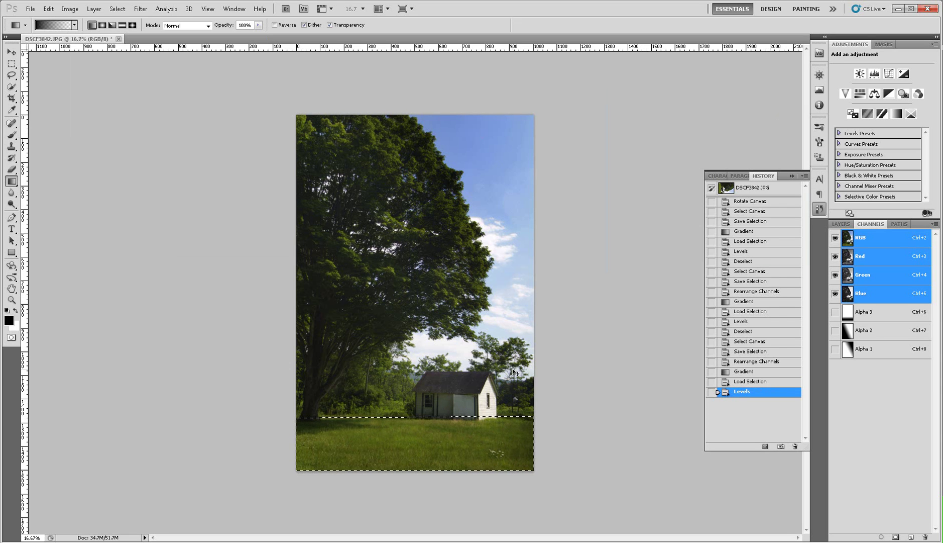
pyautogui.hotkey('ctrl', 'd')
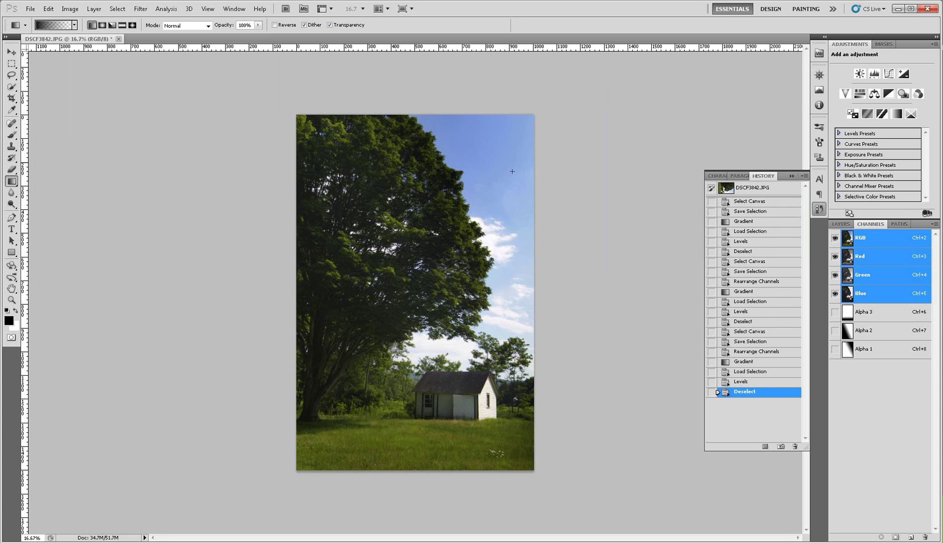